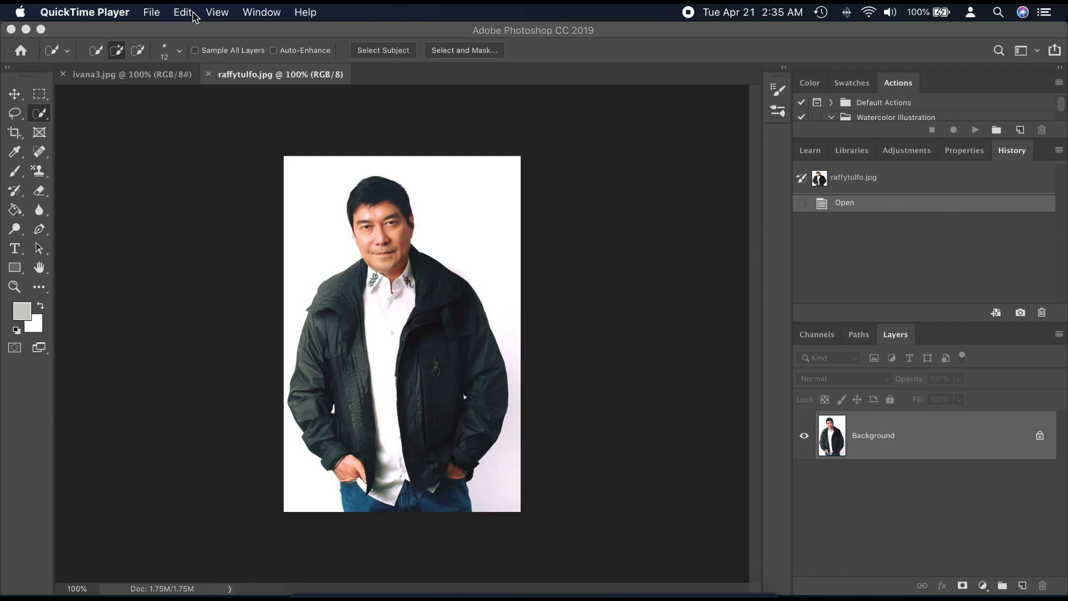
- Bring Photoshop to the front over QuickTime Player, showing the man's portrait
left_click(174, 165)
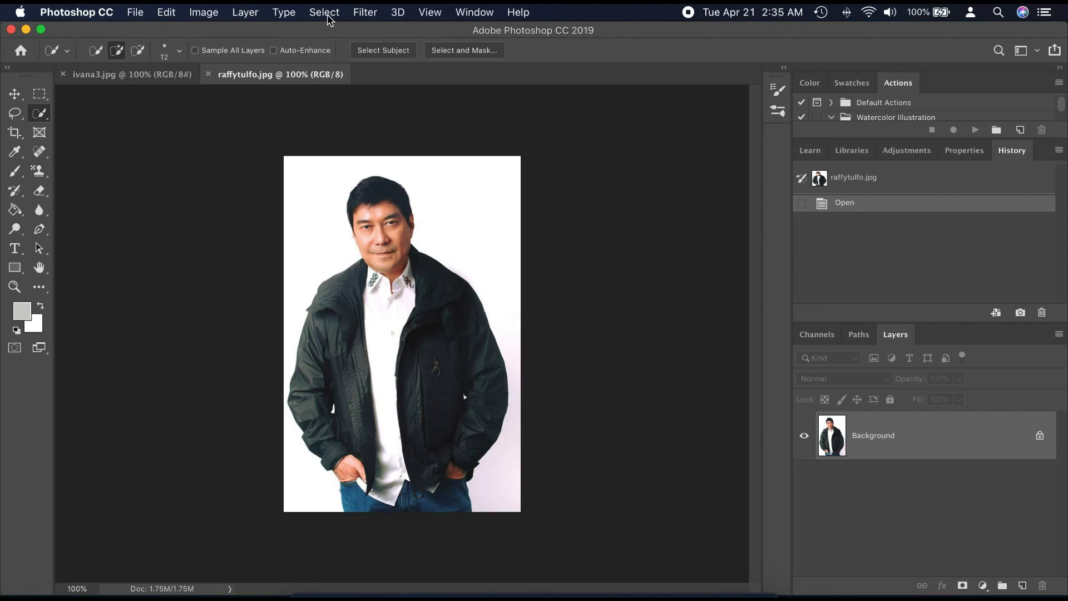
- Duplicate the man's portrait onto Layer 1 with Layer Via Copy
left_click(244, 12)
mouse_move(412, 29)
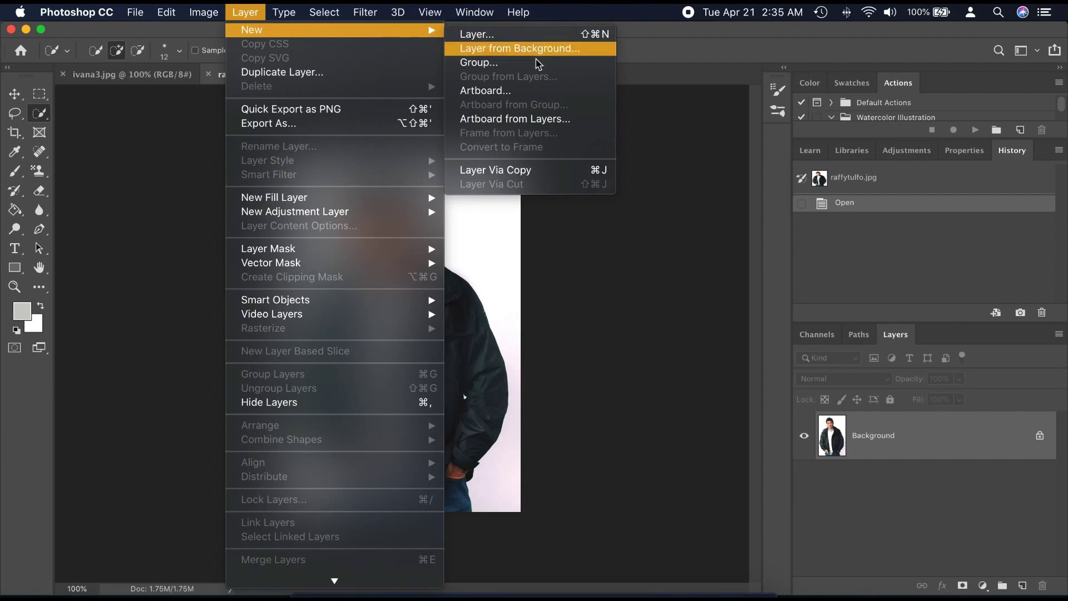
left_click(506, 175)
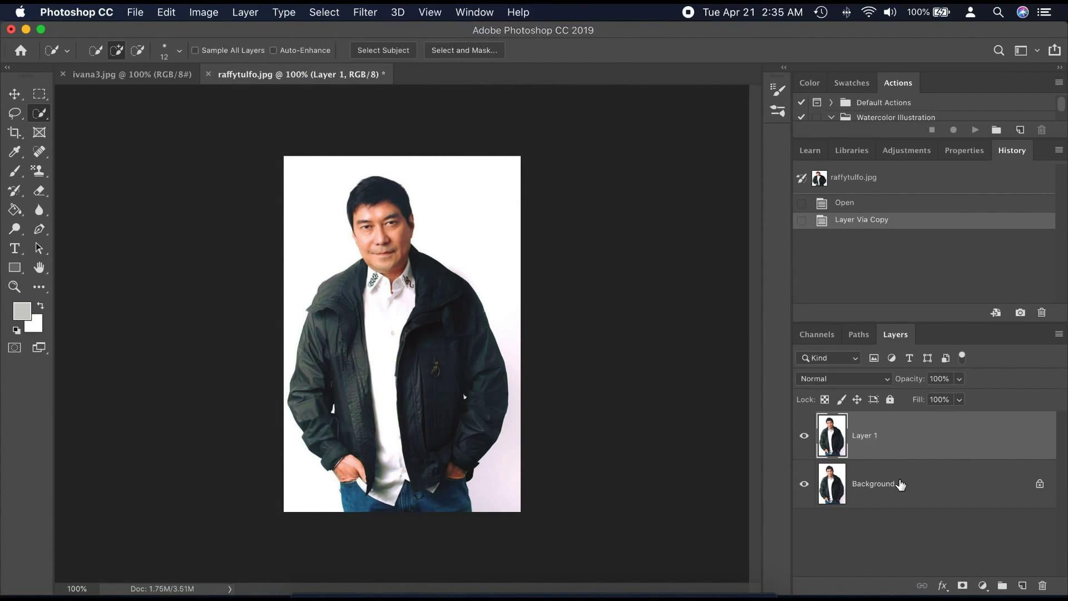
- In ivana3.jpg, outline the woman's face from eyebrow to chin with the Lasso Tool
left_click(119, 76)
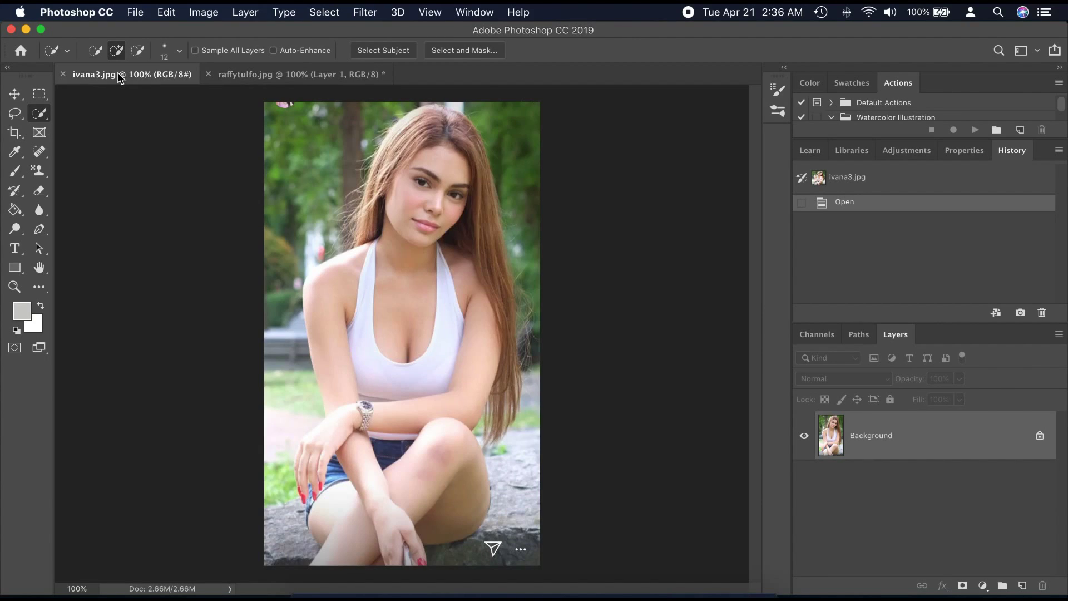
left_click(14, 114)
left_click(68, 114)
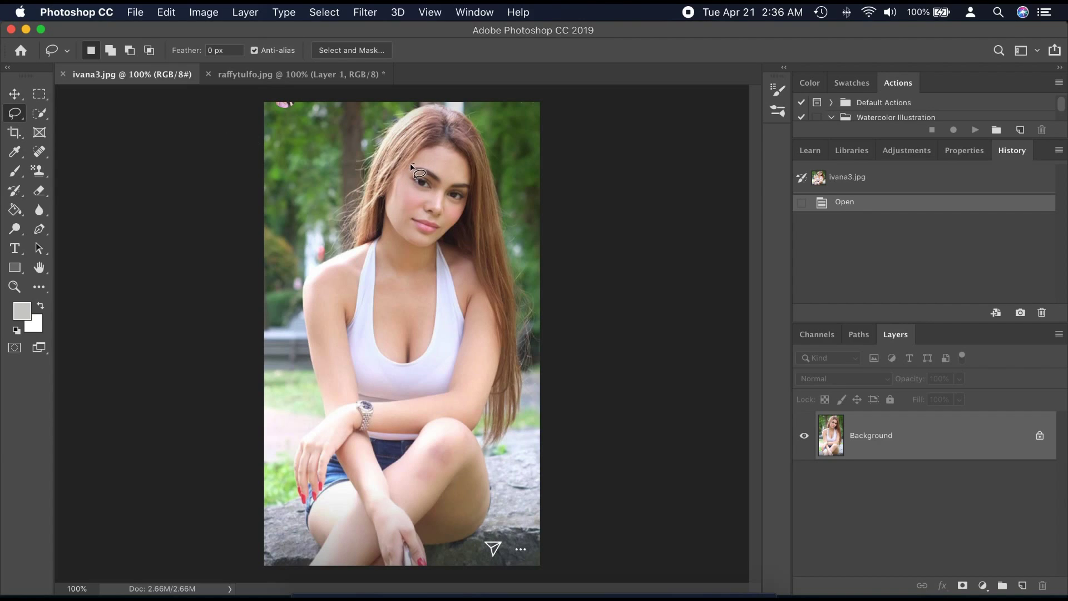
mouse_move(408, 173)
left_mouse_down()
mouse_move(411, 227)
mouse_move(433, 239)
mouse_move(467, 172)
mouse_move(412, 163)
mouse_move(414, 190)
left_mouse_up()
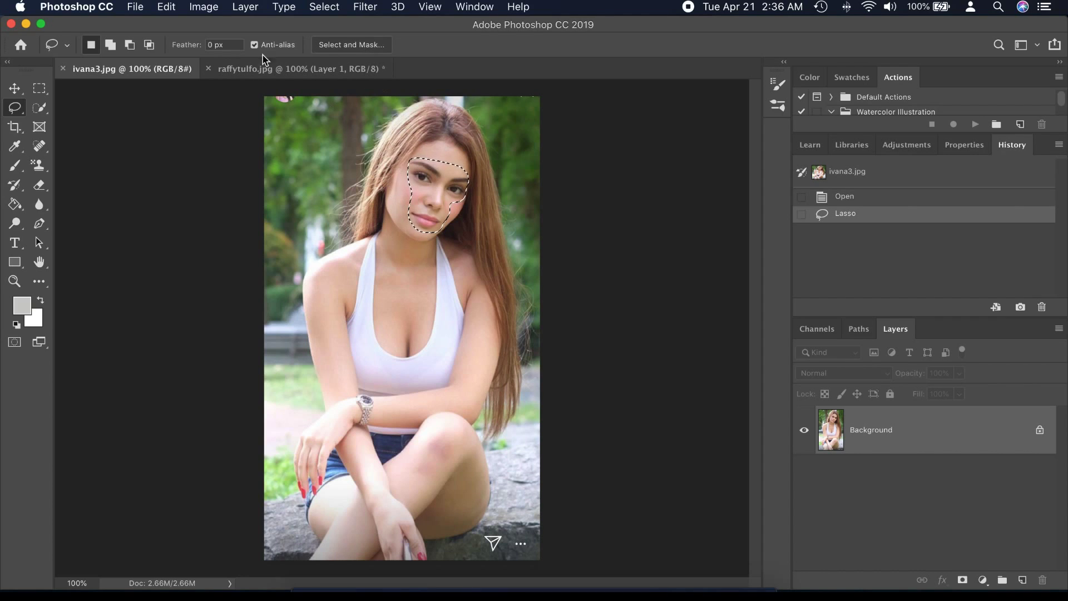
left_click(168, 7)
- Copy the face, paste it into raffytulfo.jpg as Layer 2, and flip it horizontally
left_click(179, 113)
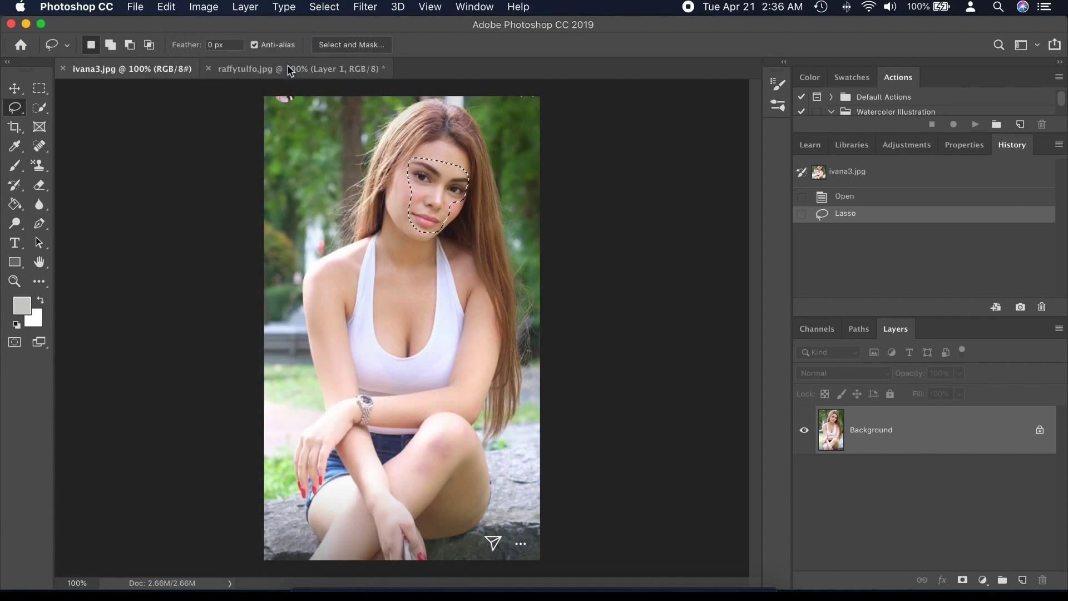
left_click(315, 71)
key("super+v")
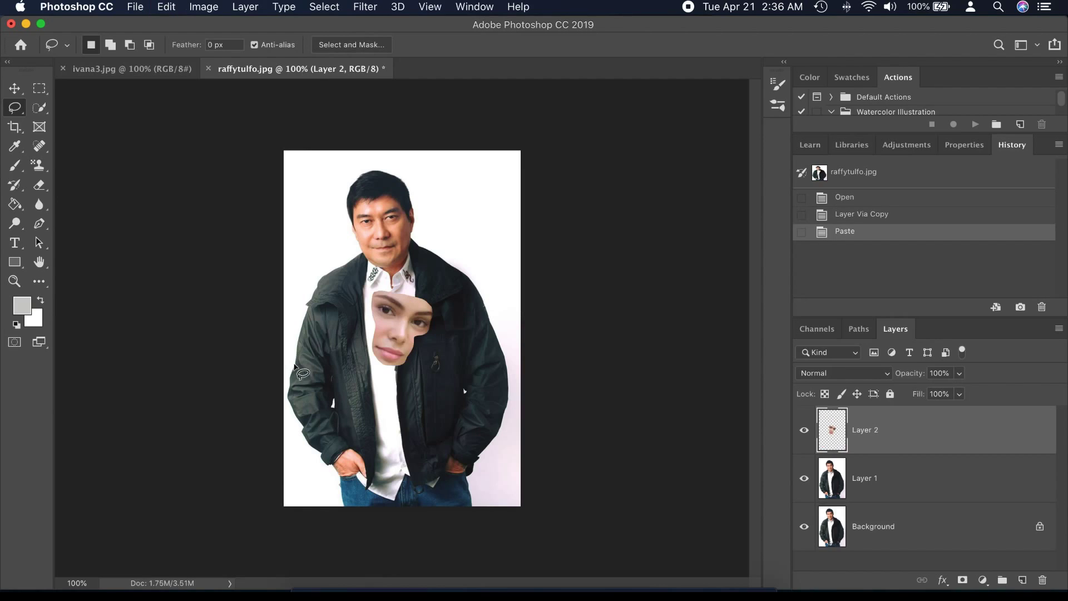
key("super+t")
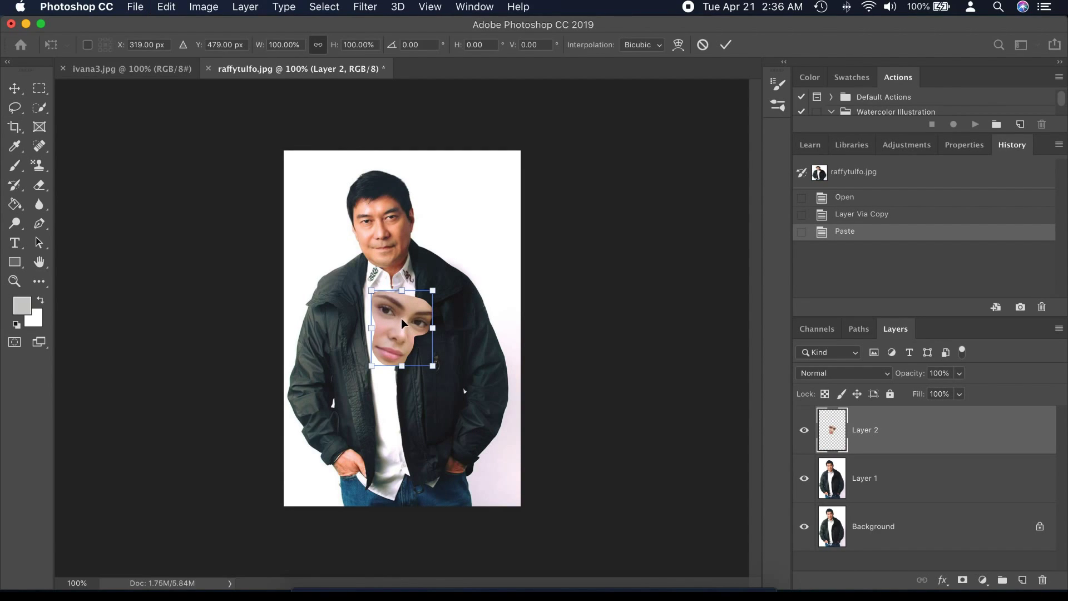
right_click(402, 318)
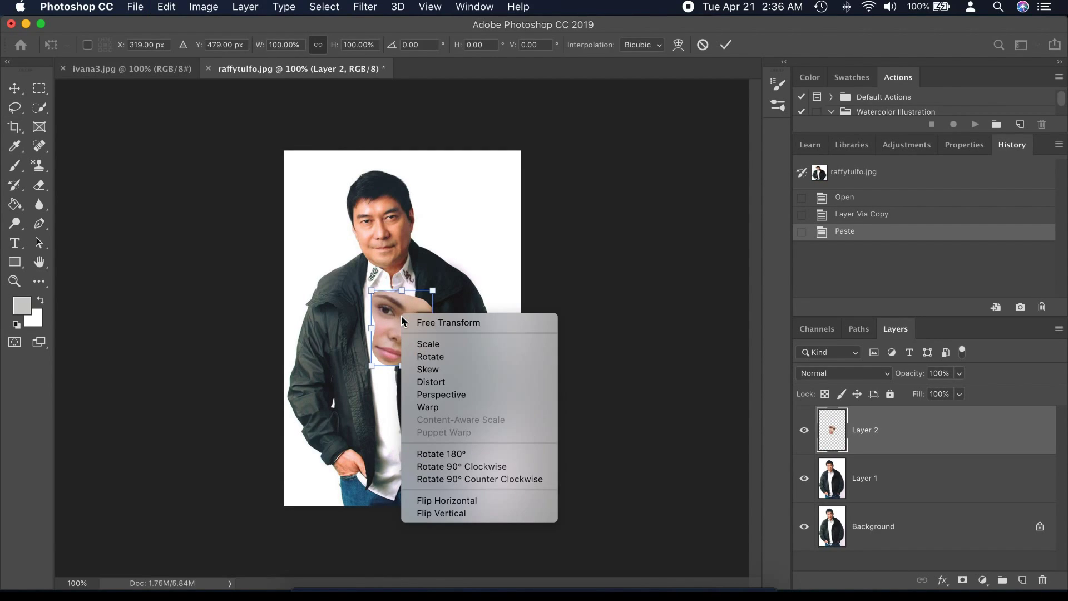
left_click(456, 501)
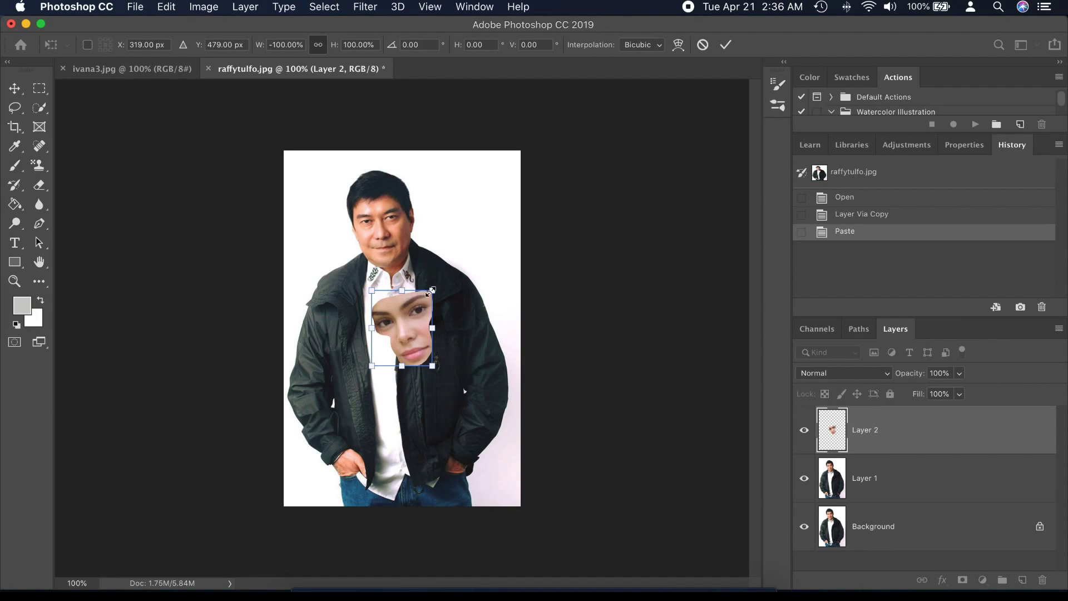
- Scale the face to about 69%, tilt it about 9°, and place it over the man's face
left_click_drag(432, 290, 418, 308)
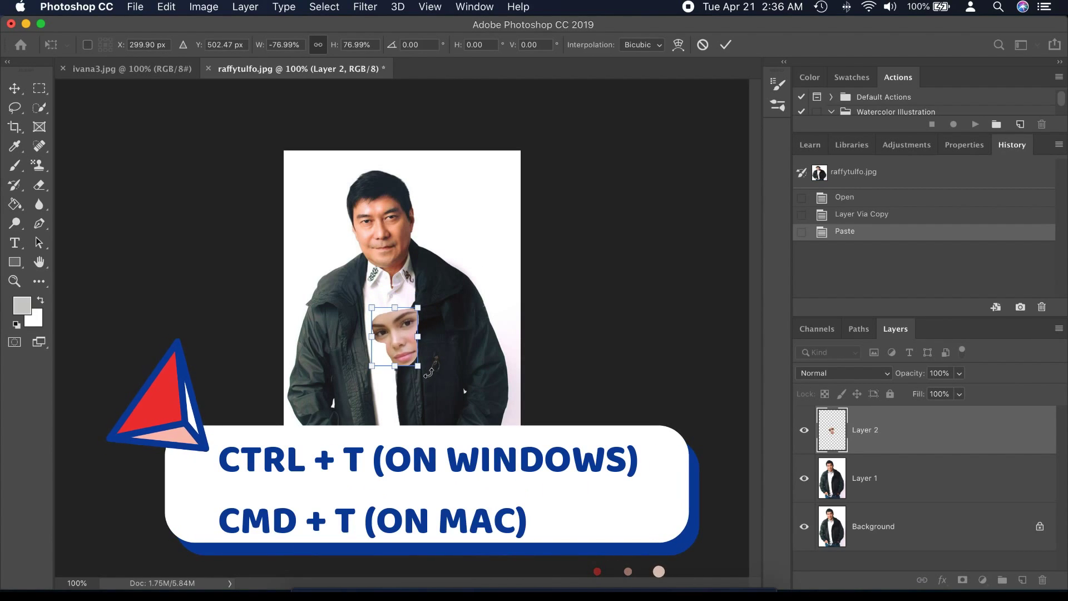
left_click_drag(429, 372, 420, 386)
left_click_drag(405, 343, 390, 242)
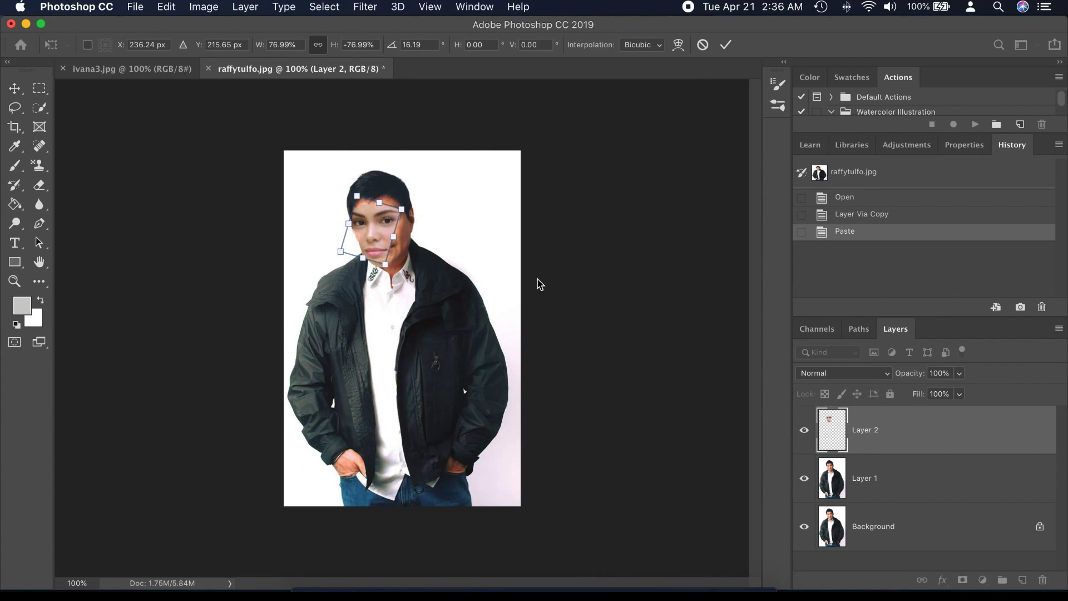
key("Right")
key("Right")
key("Right")
key("Right")
key("Right")
key("Up")
key("Up")
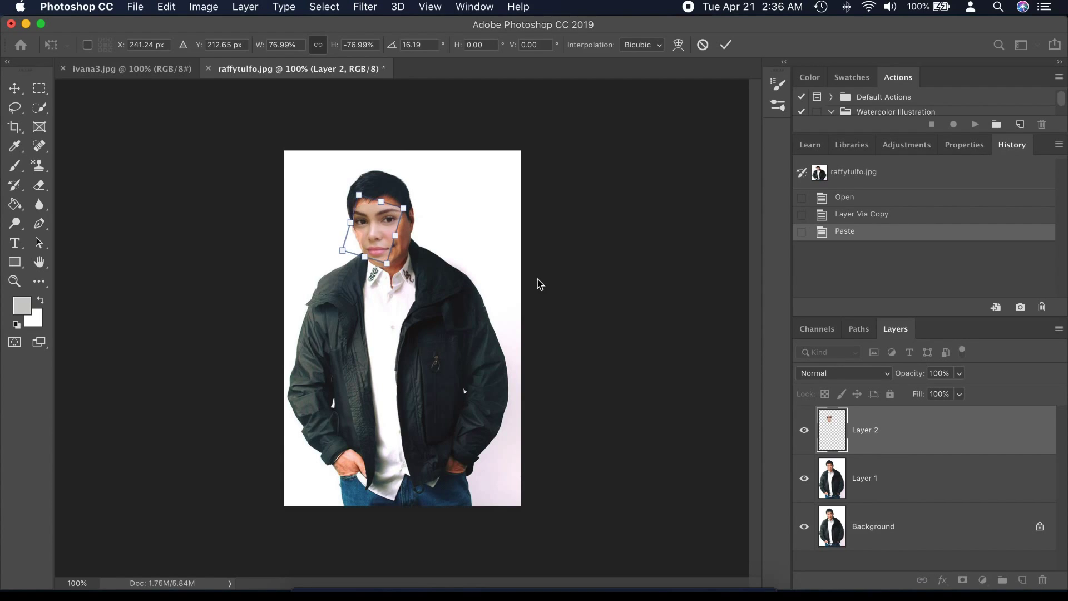
left_click_drag(332, 254, 392, 236)
key("Right")
key("Right")
key("Right")
key("Right")
key("Right")
key("Right")
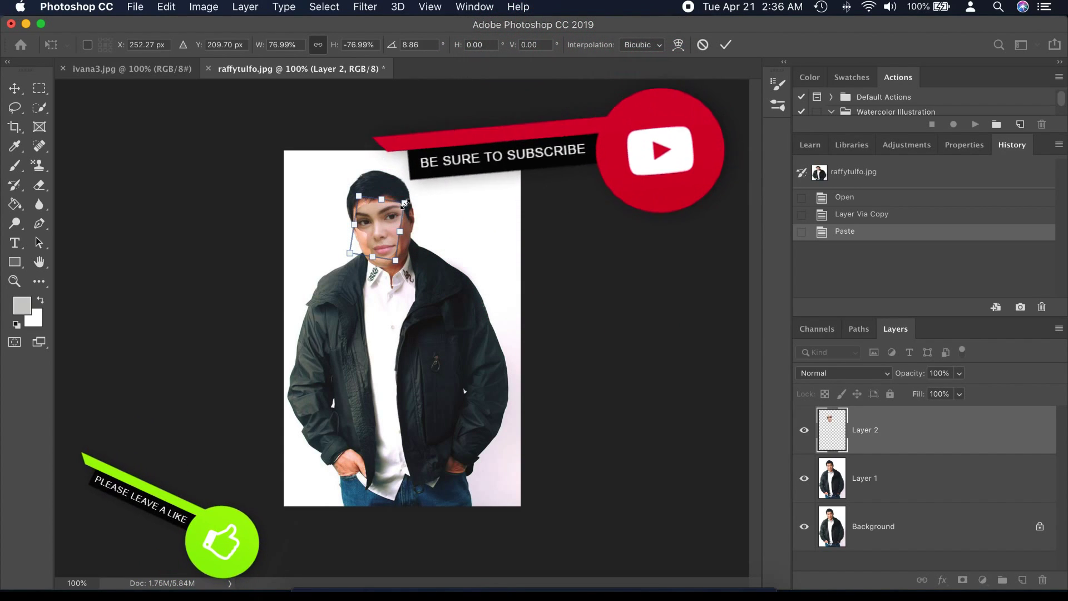
left_click_drag(405, 203, 400, 206)
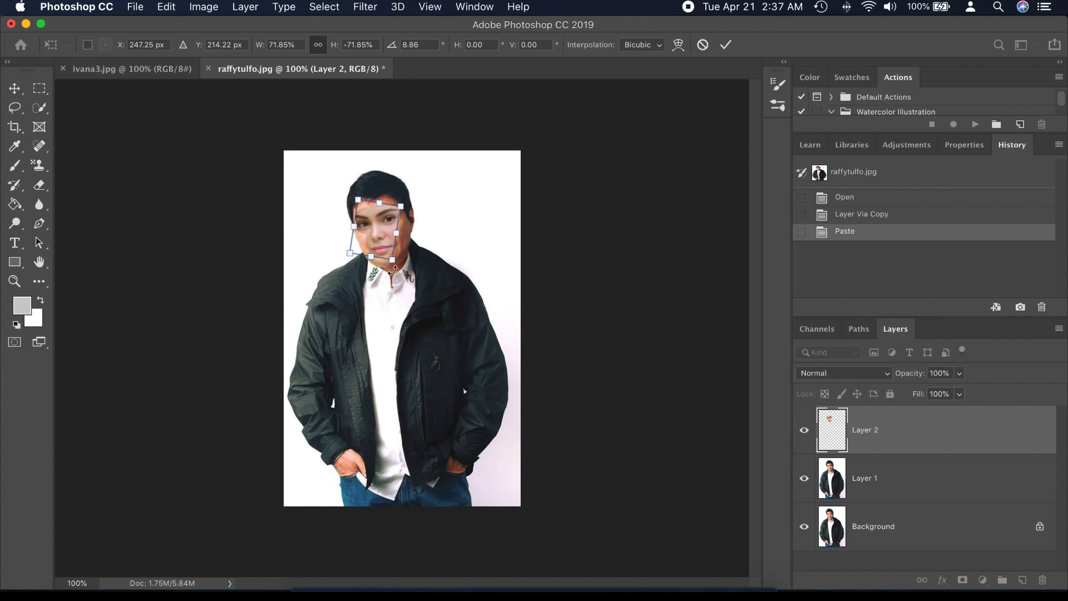
left_click_drag(351, 254, 385, 236)
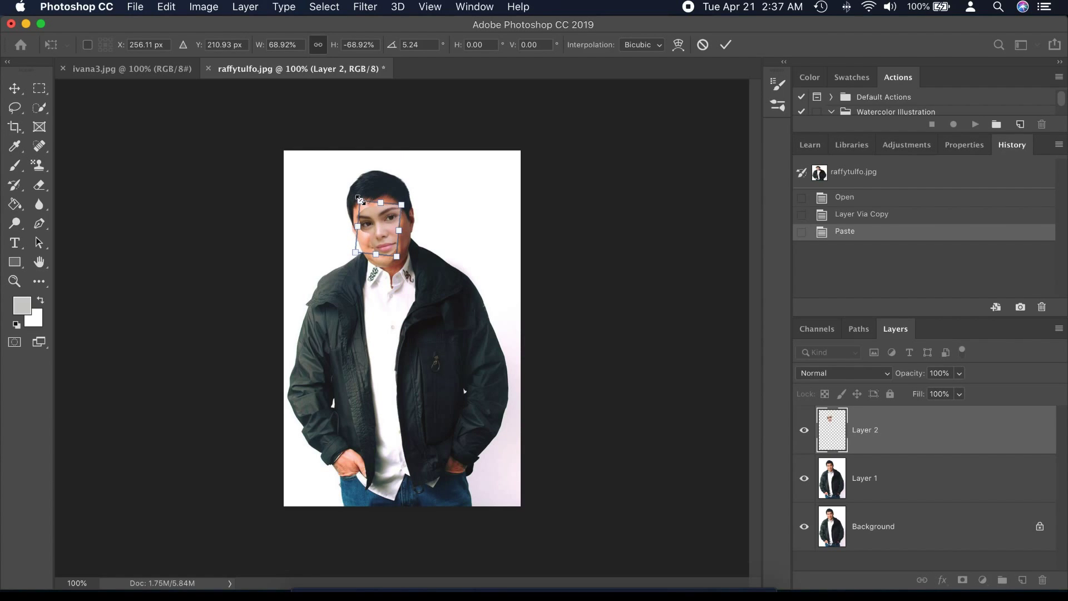
- Nudge the face into position and lower Layer 2's opacity for alignment
scroll(359, 199, "up", 5)
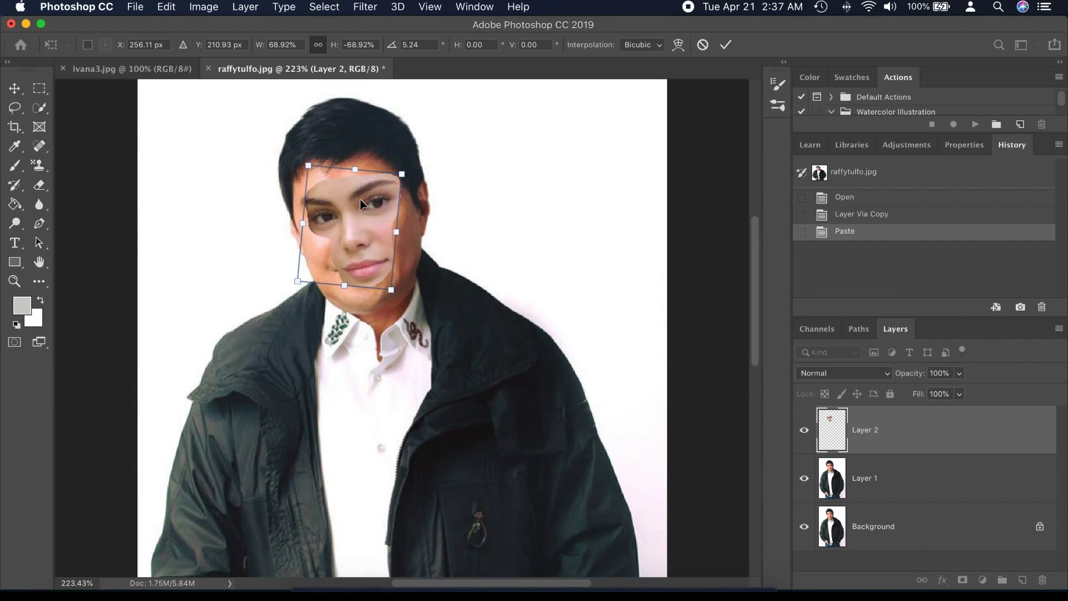
key("Up")
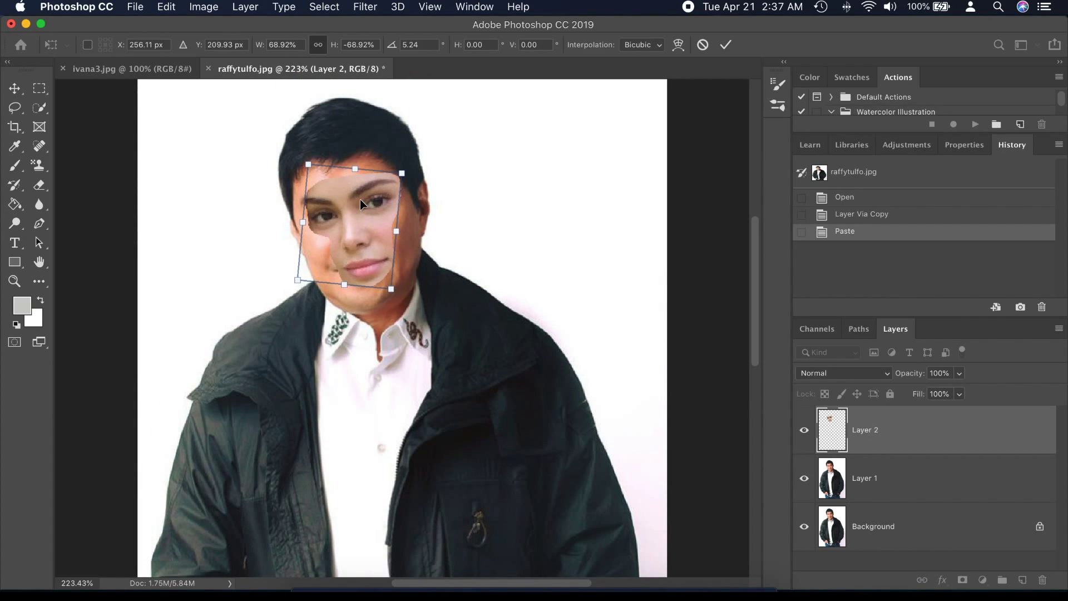
key("Left")
key("Left")
key("Left")
key("Left")
key("Left")
key("Left")
key("Left")
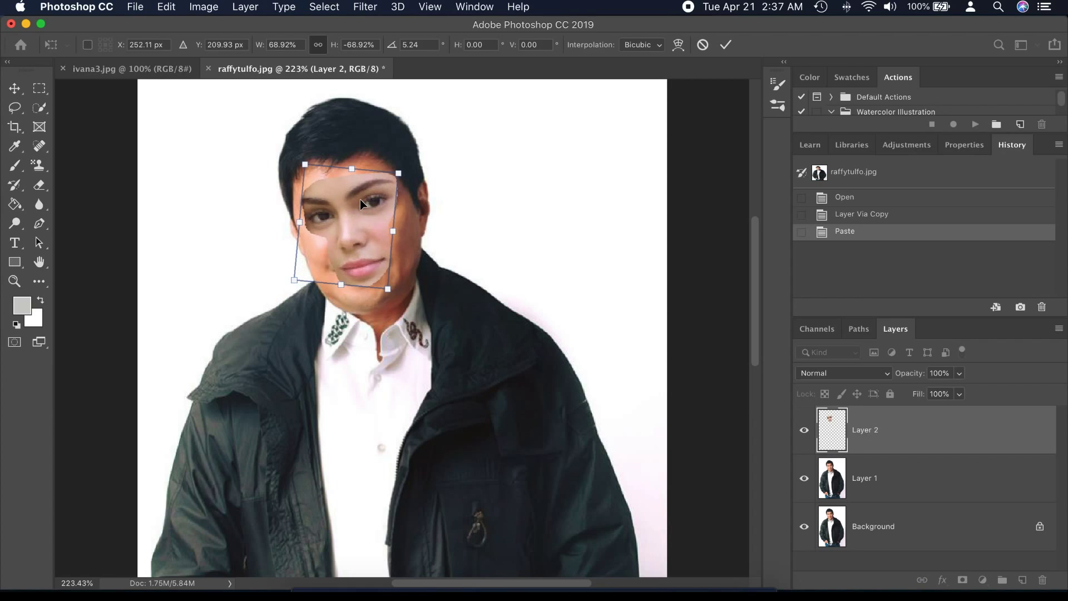
key("Down")
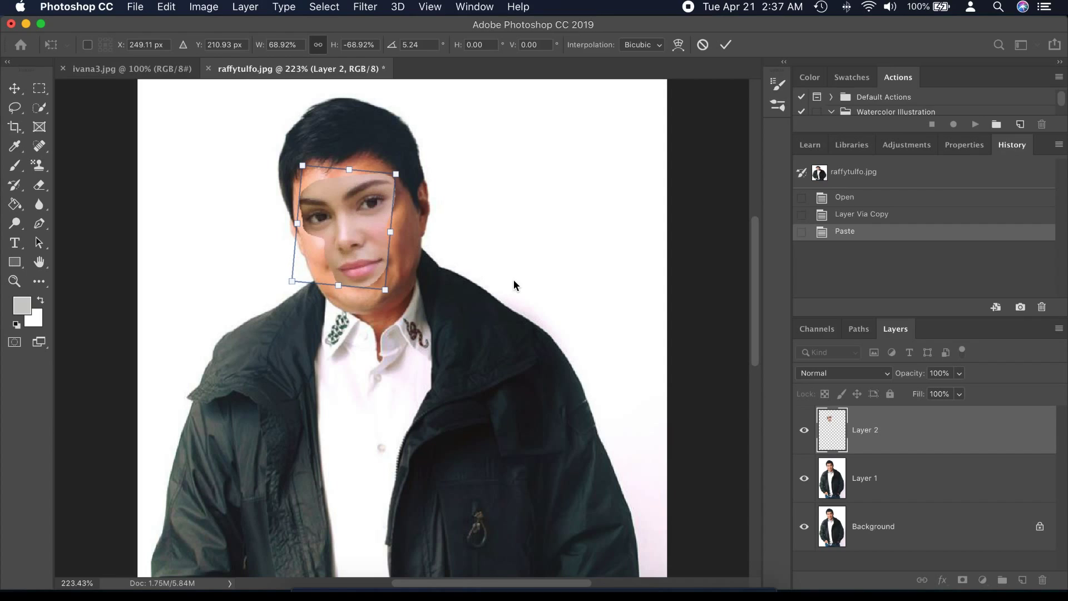
left_click(959, 373)
left_click_drag(960, 394, 935, 393)
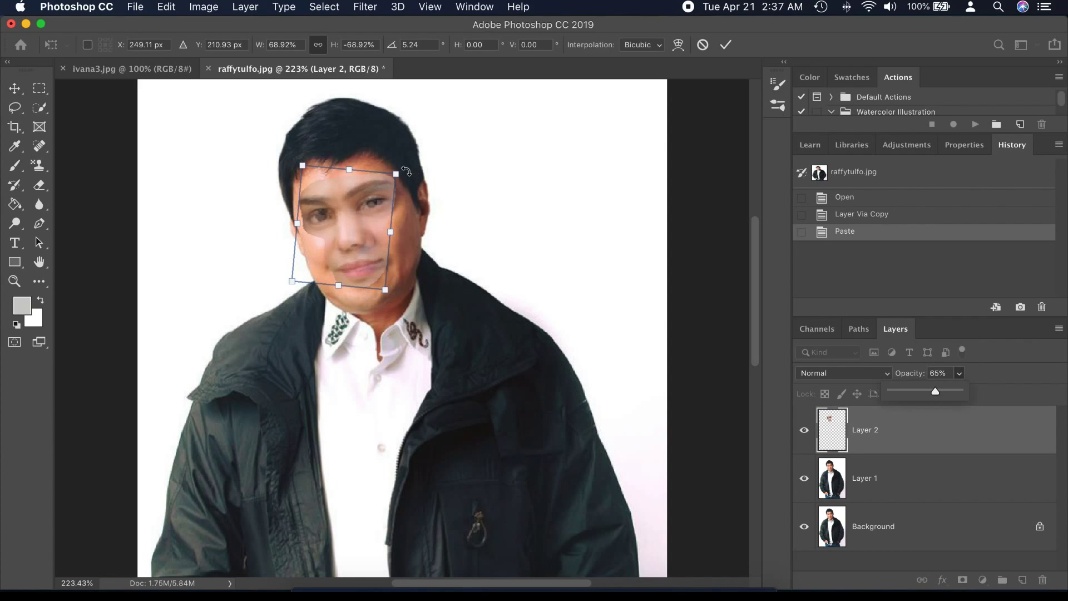
- Adjust the face to 70.7% size and 7.4° tilt, then set opacity to 100%
left_click_drag(407, 172, 408, 176)
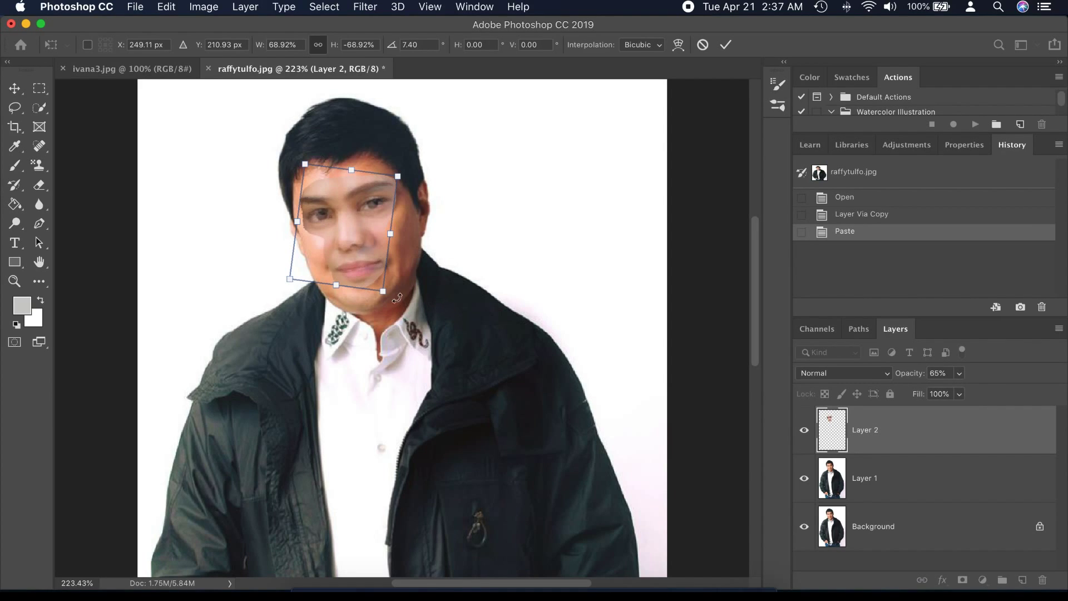
left_click_drag(382, 291, 397, 296)
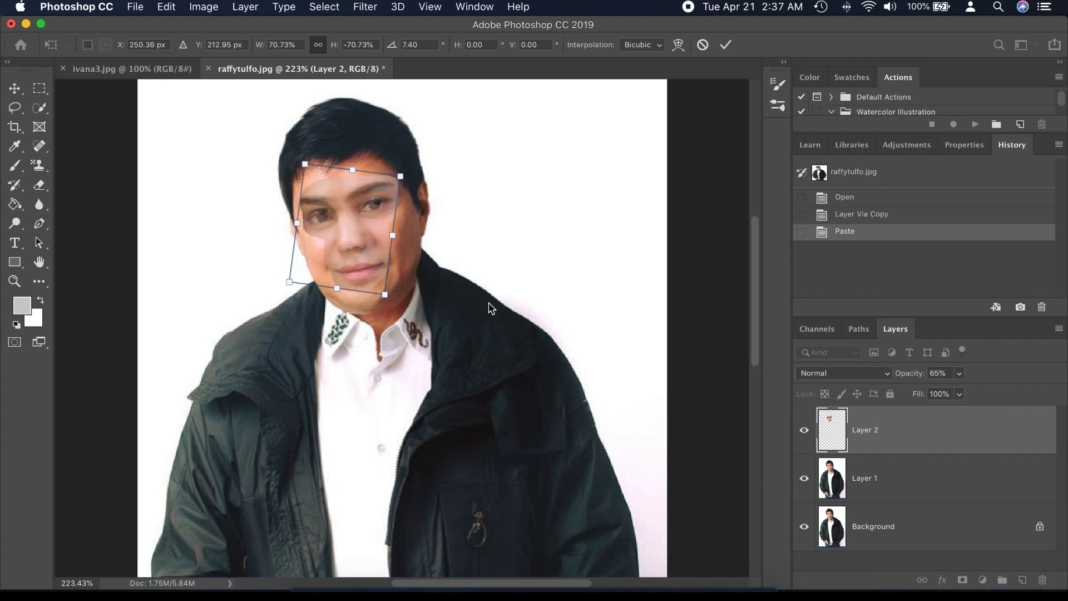
left_click(959, 375)
left_click_drag(959, 391, 1065, 392)
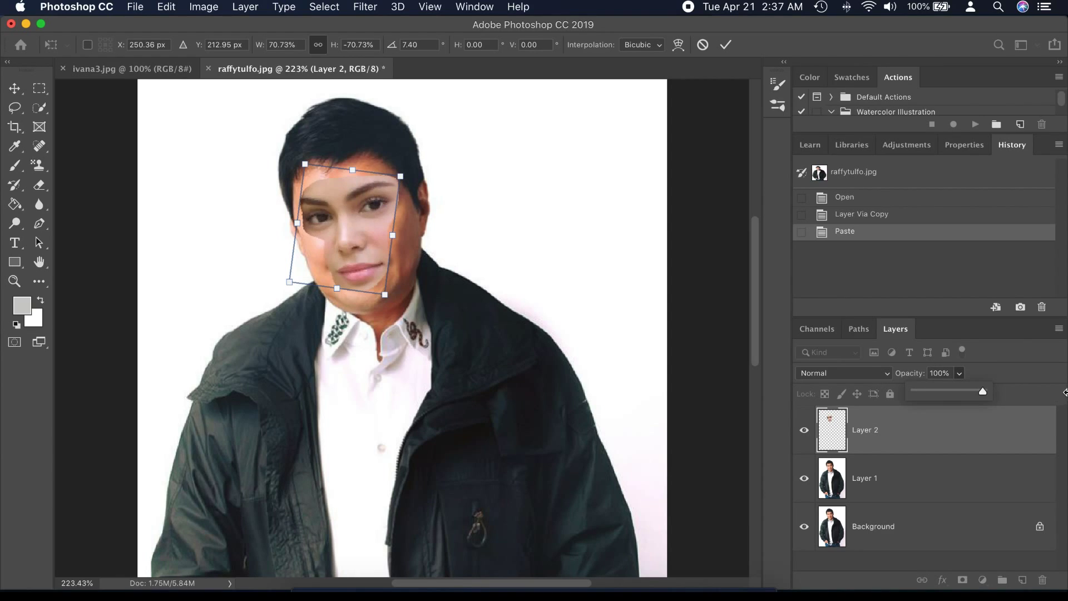
- Load Layer 2's face pixels as a selection and invert it
right_click(832, 431)
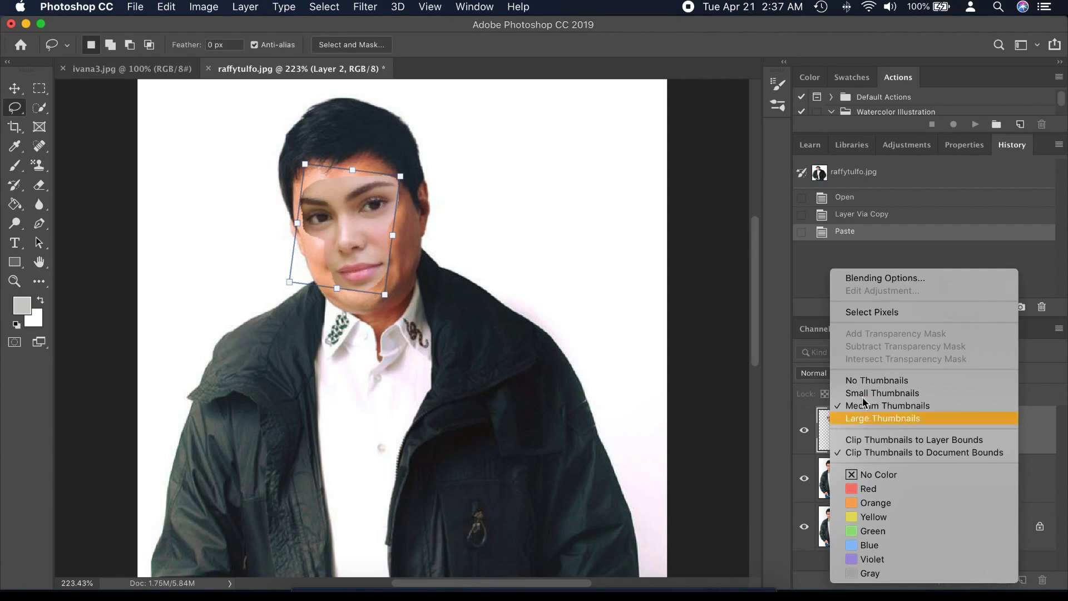
left_click(877, 313)
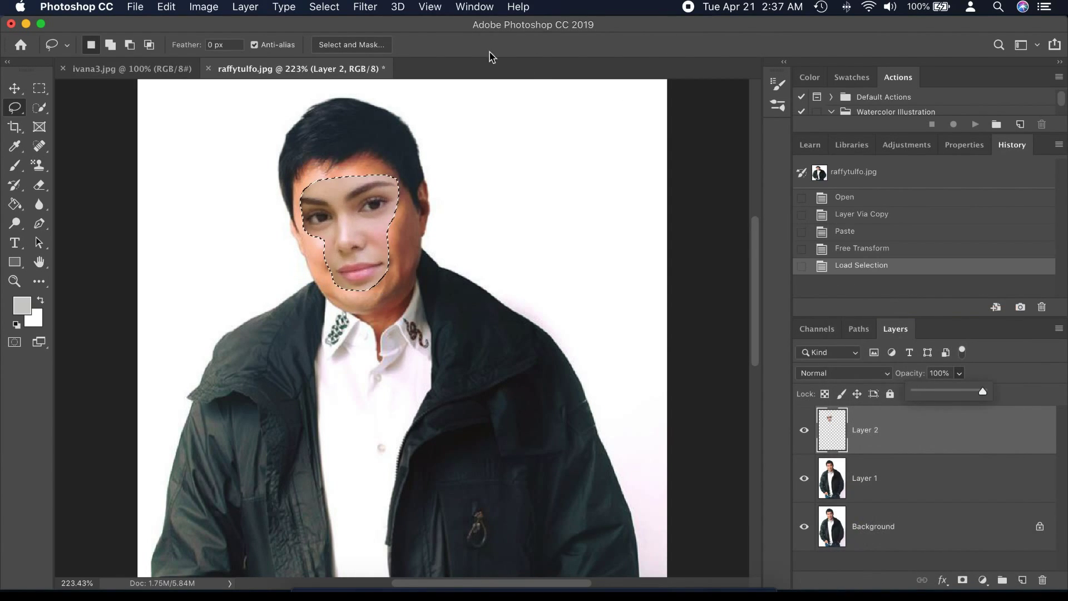
left_click(327, 7)
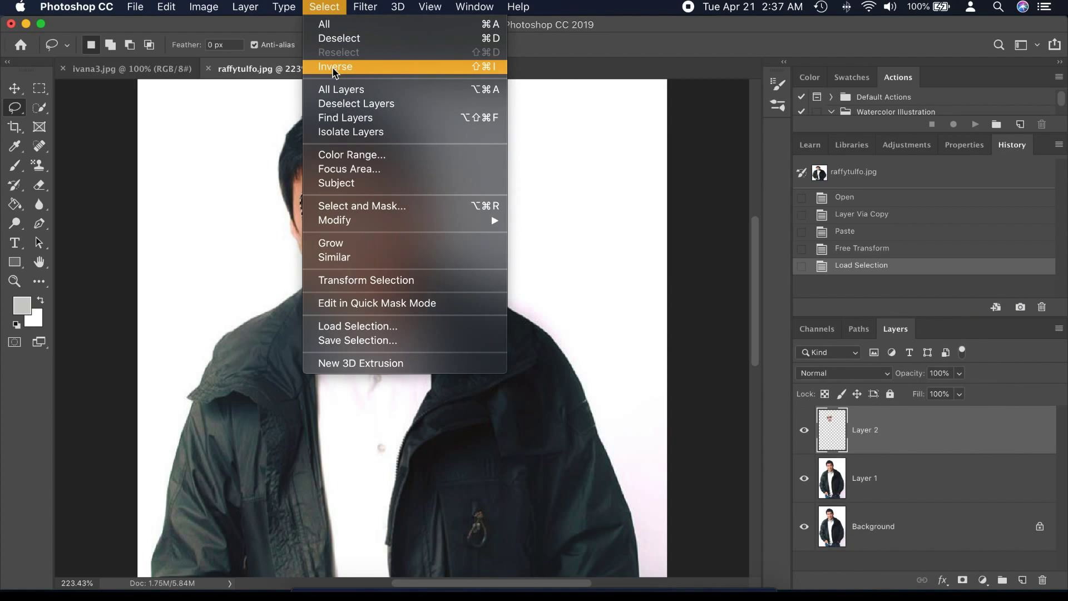
left_click(335, 8)
key("super+shift+i")
- Expand the selection by 2 pixels and hide Layer 2
left_click(334, 8)
mouse_move(412, 220)
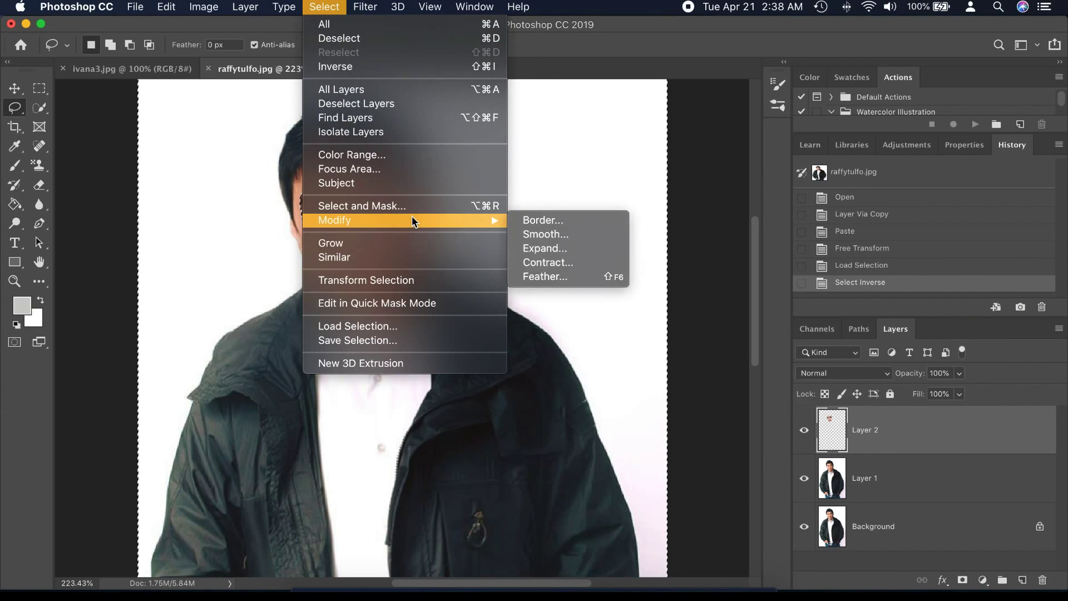
left_click(556, 248)
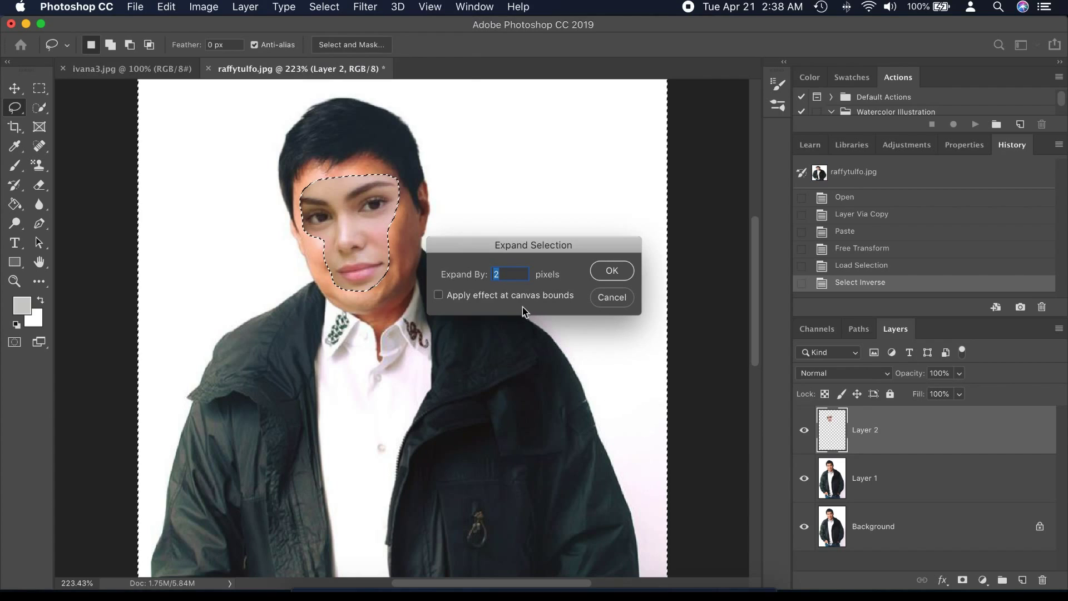
left_click(610, 271)
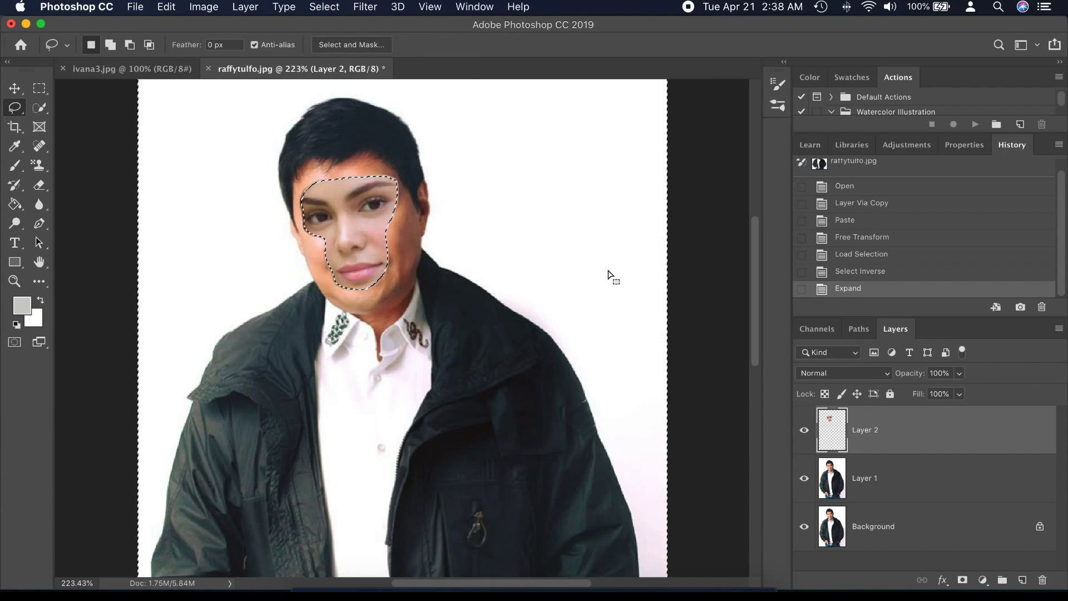
left_click(804, 431)
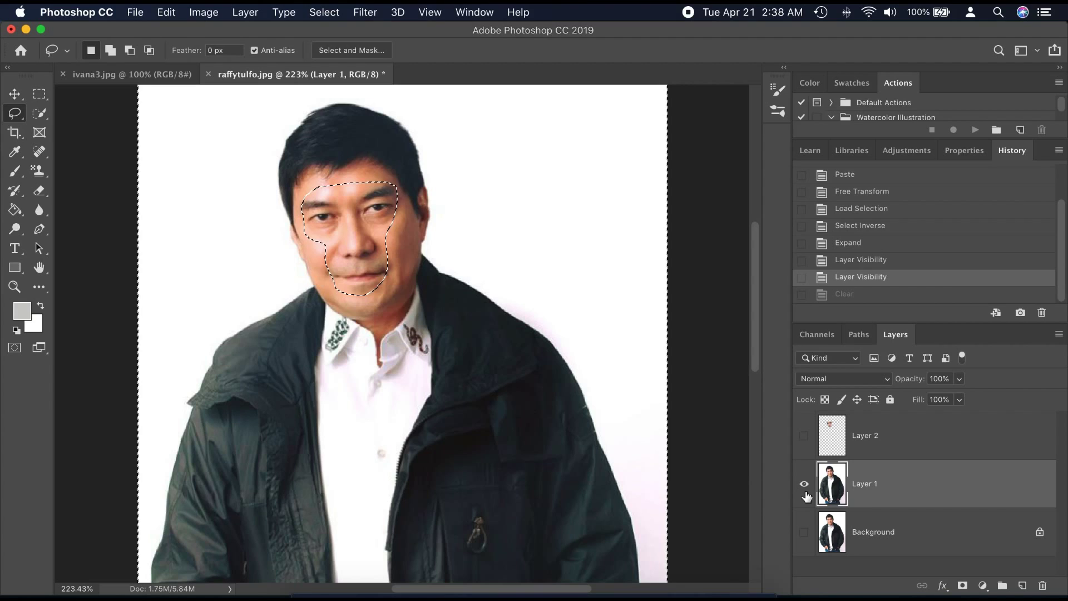
- Invert the selection back to the face, delete the man's face from Layer 1, and show Layer 2
left_click(361, 14)
mouse_move(324, 16)
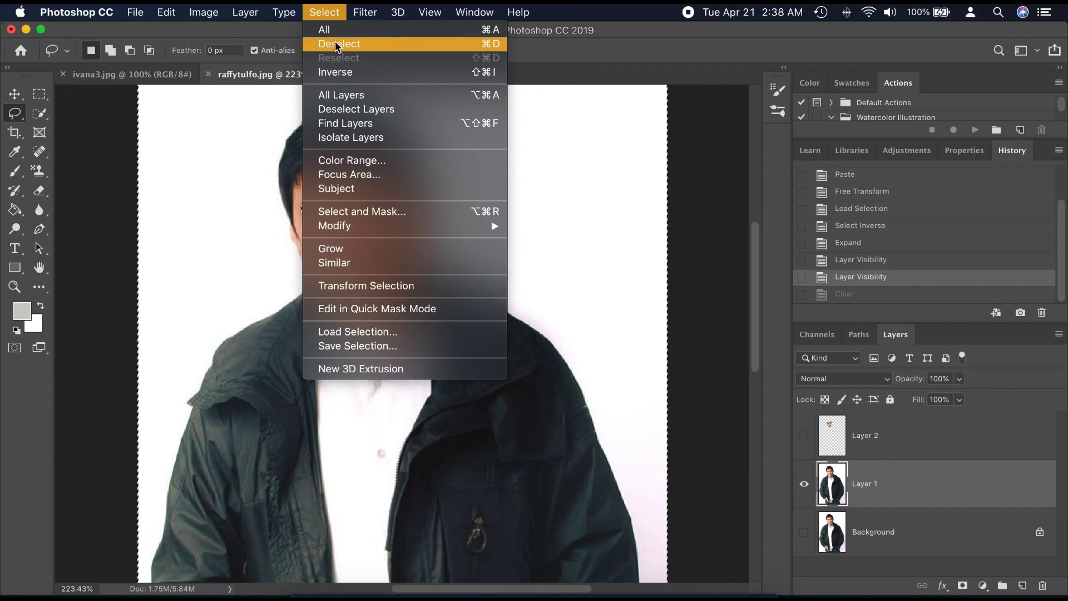
left_click(336, 72)
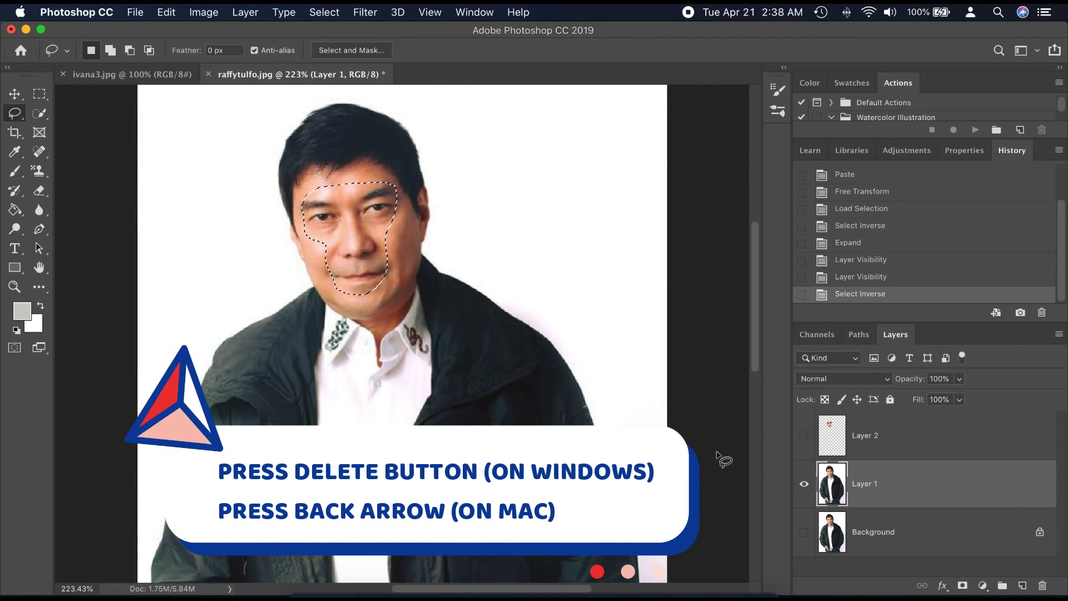
key("BackSpace")
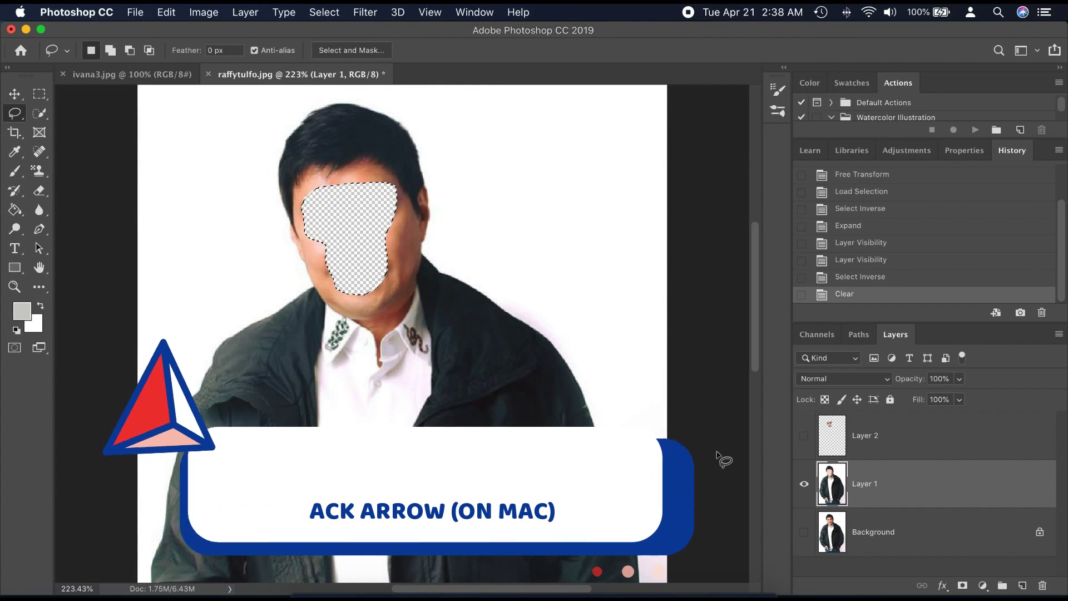
left_click(803, 436)
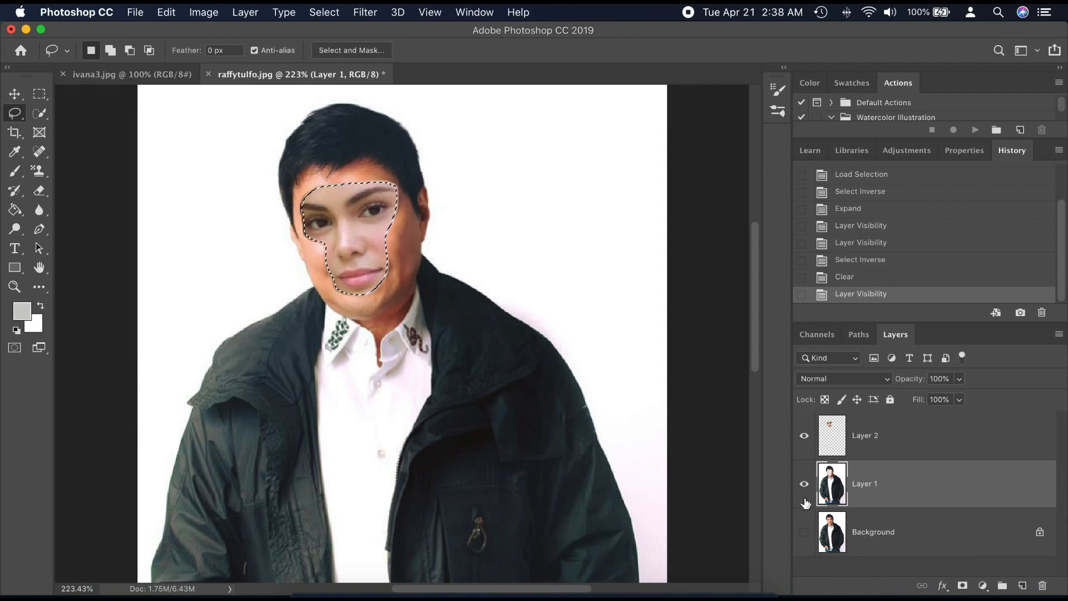
- Select Layer 2's pixels, select both layers, and run Auto-Blend Layers with Seamless Tones
left_click(836, 437)
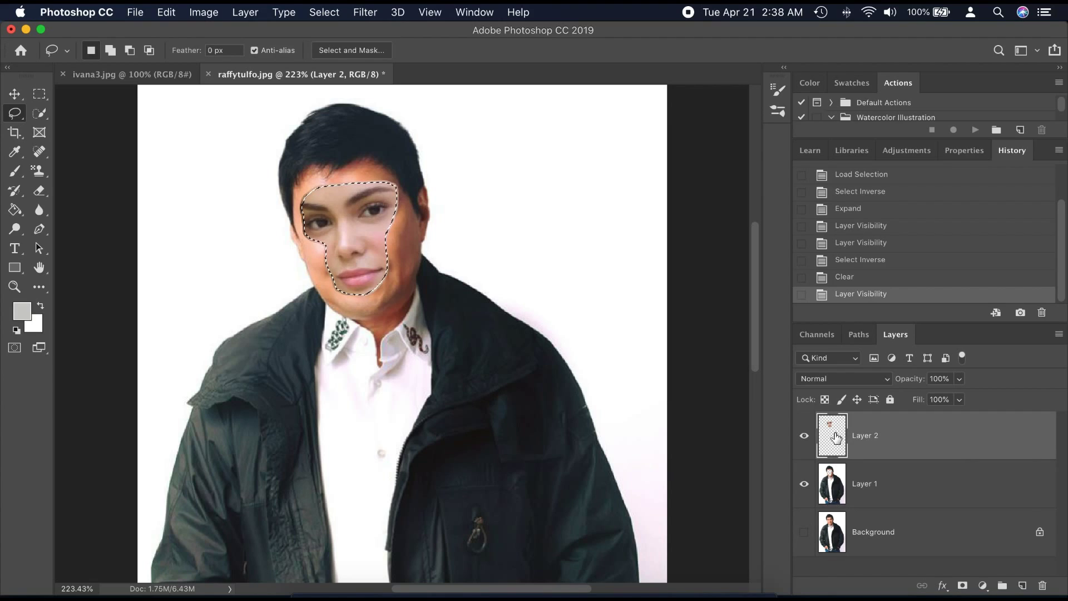
right_click(832, 434)
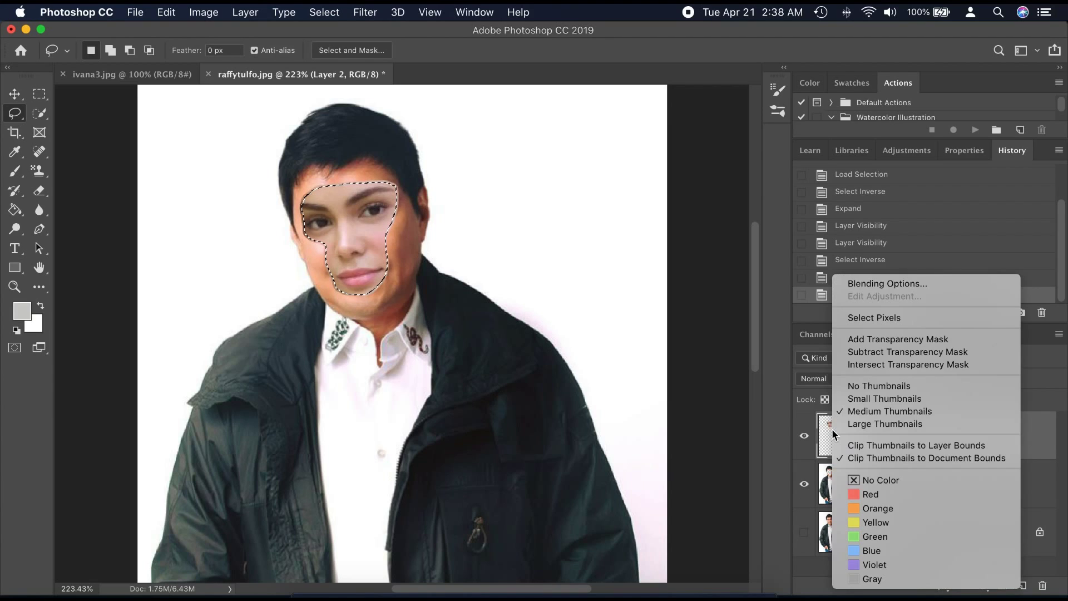
left_click(854, 316)
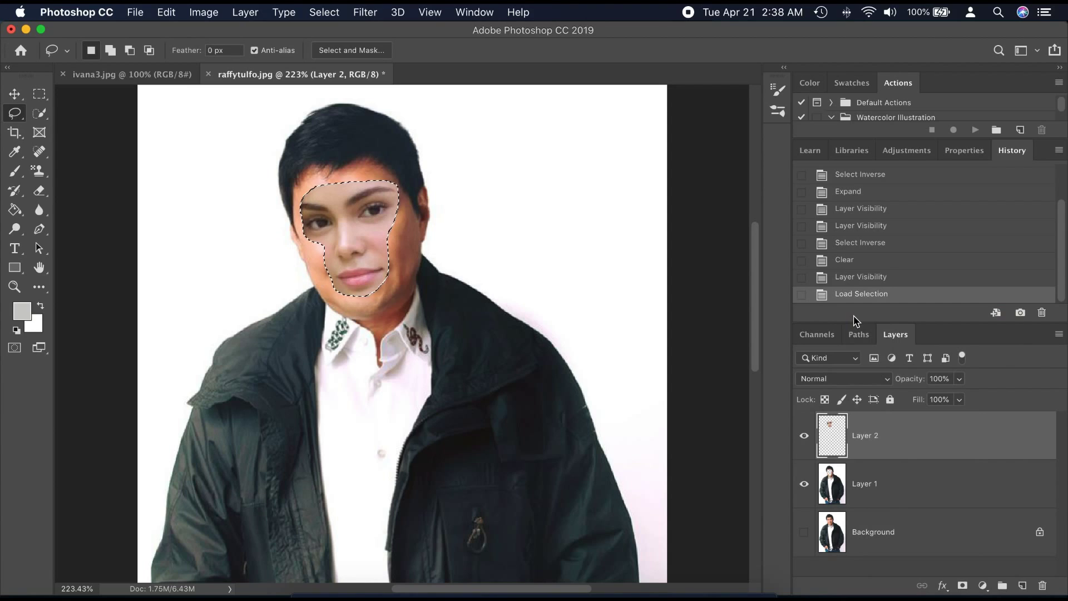
left_click(870, 497)
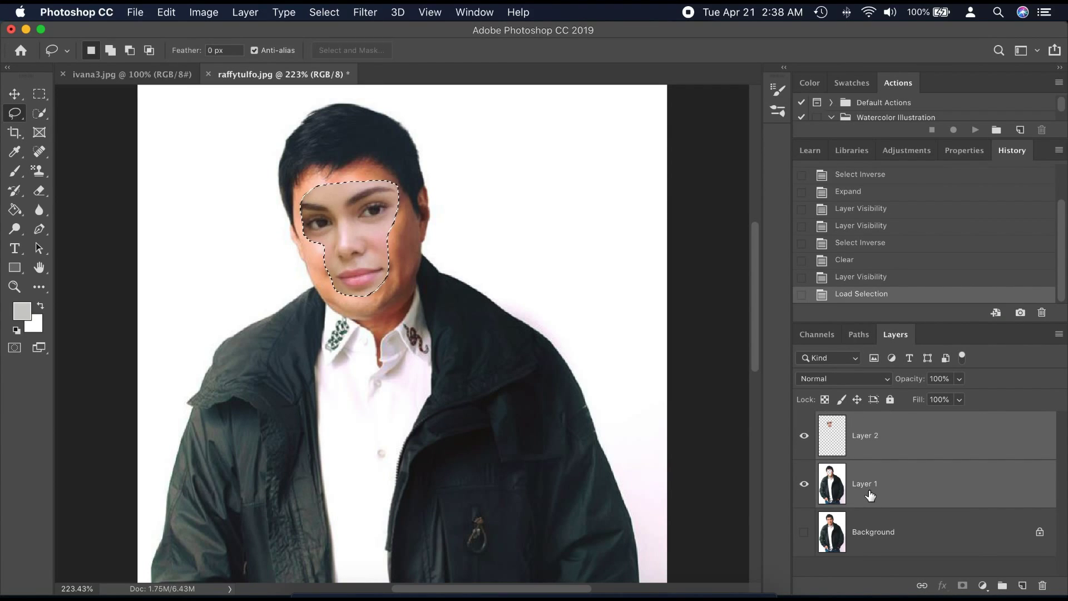
left_click(162, 16)
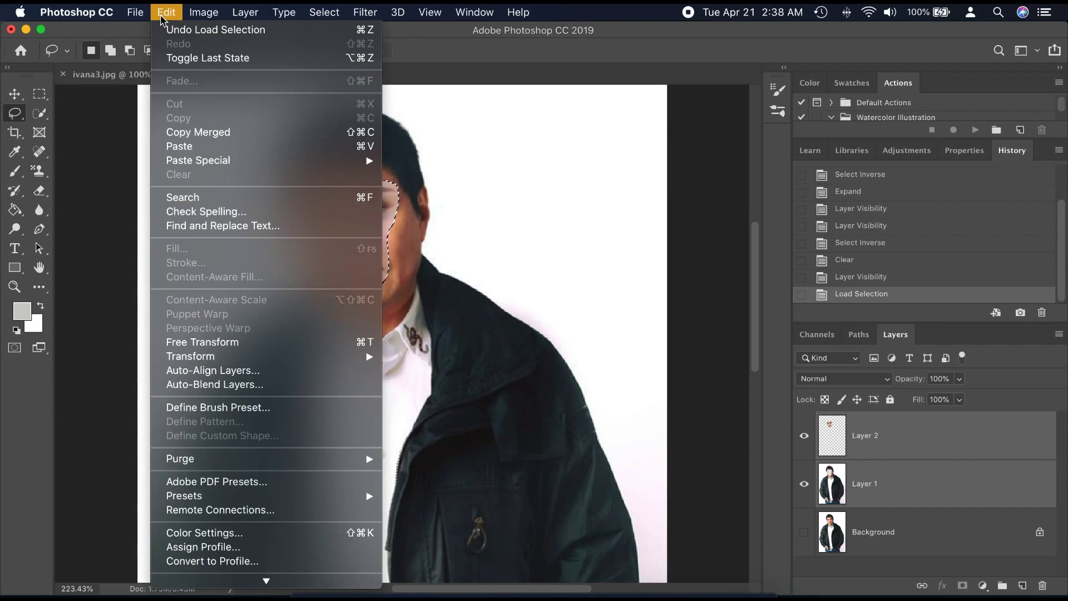
left_click(198, 383)
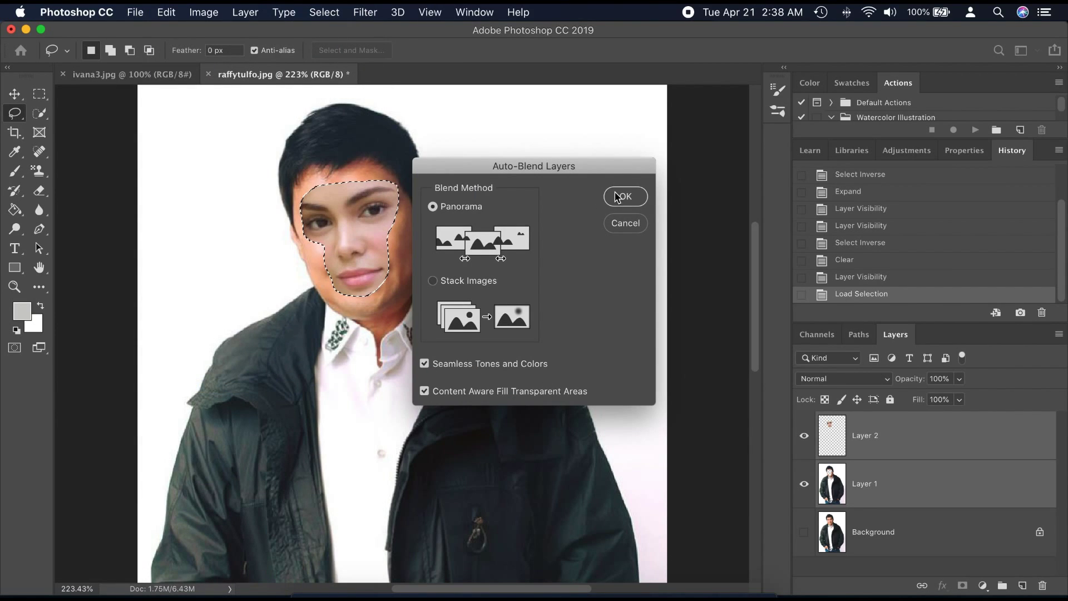
left_click(617, 196)
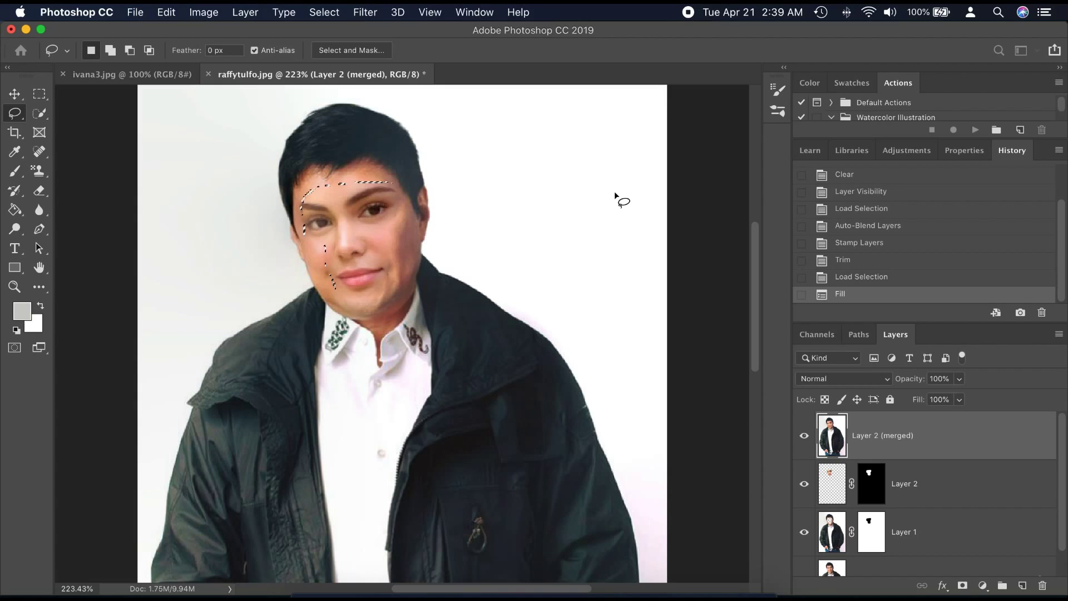
- Deselect using the Rectangular Marquee tool, leaving the finished merged face swap
left_click(39, 93)
left_click(167, 198)
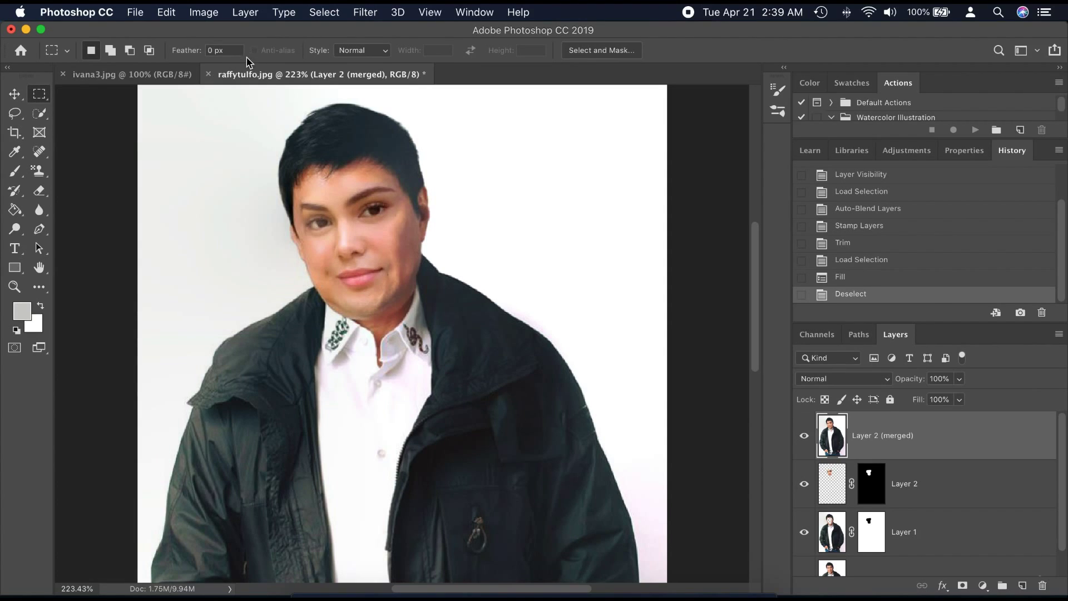
left_click(688, 12)
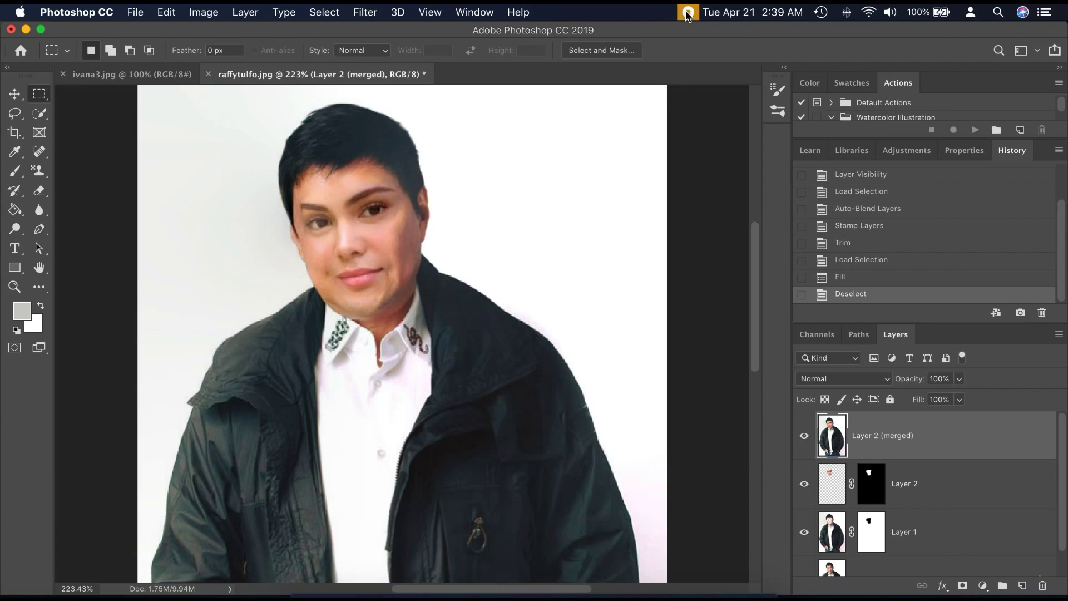